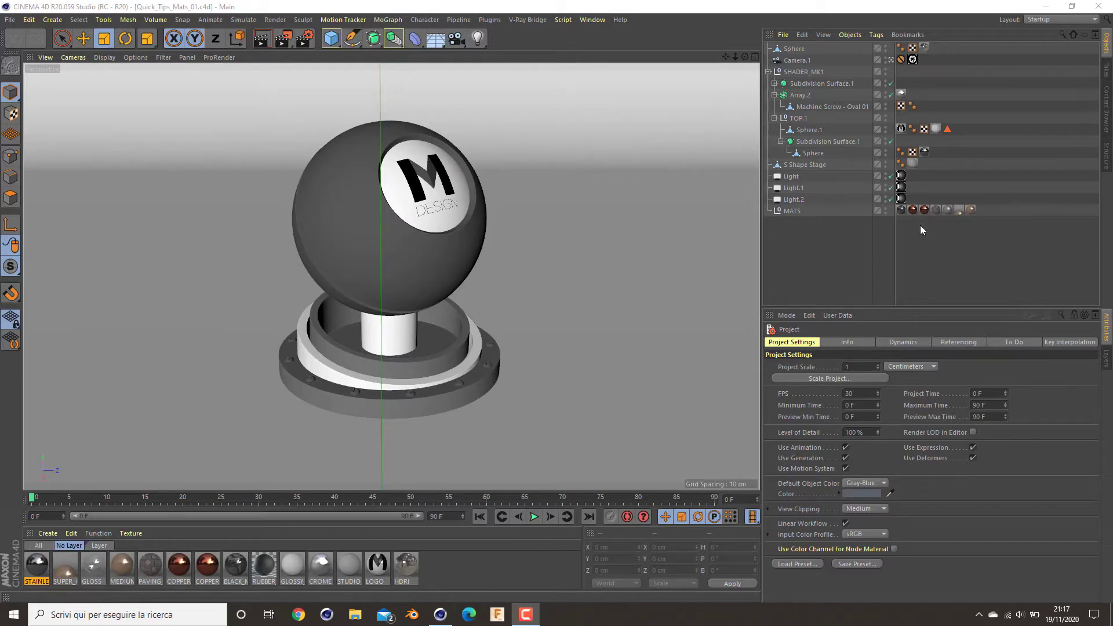
# Create a new V-Ray Advanced Material, then delete it
pyautogui.click(47, 533)
pyautogui.moveTo(74, 416)
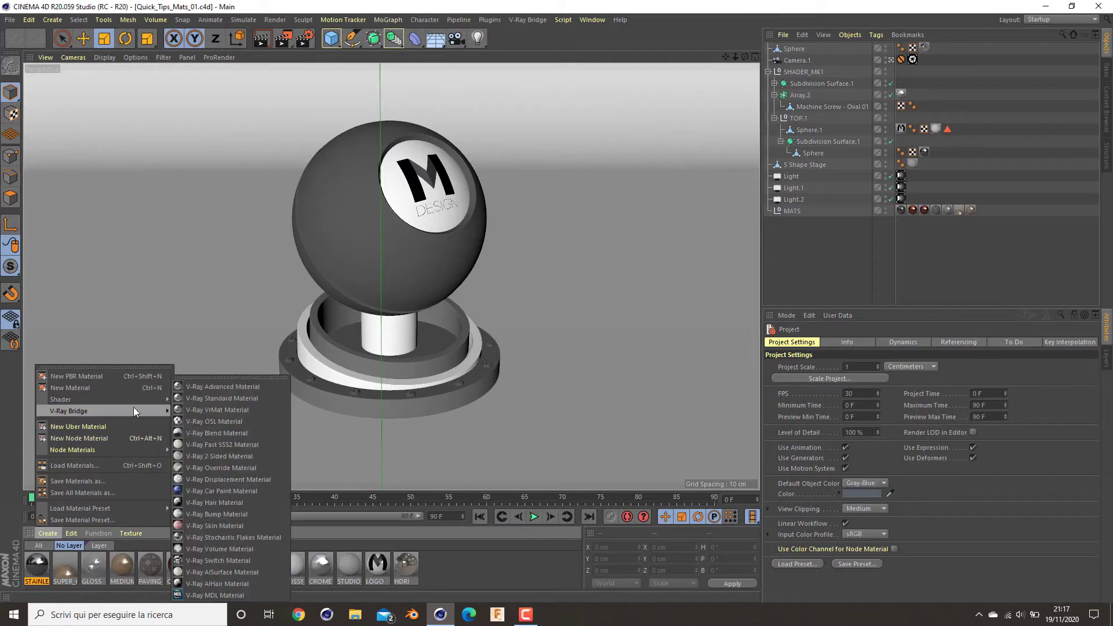
pyautogui.click(253, 386)
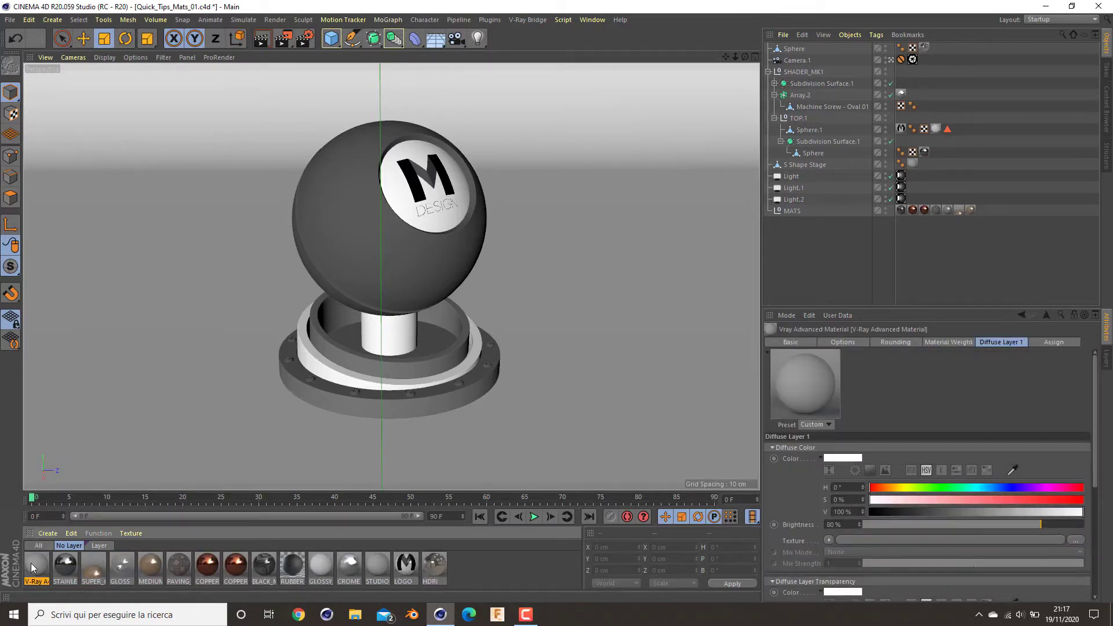
pyautogui.press('Delete')
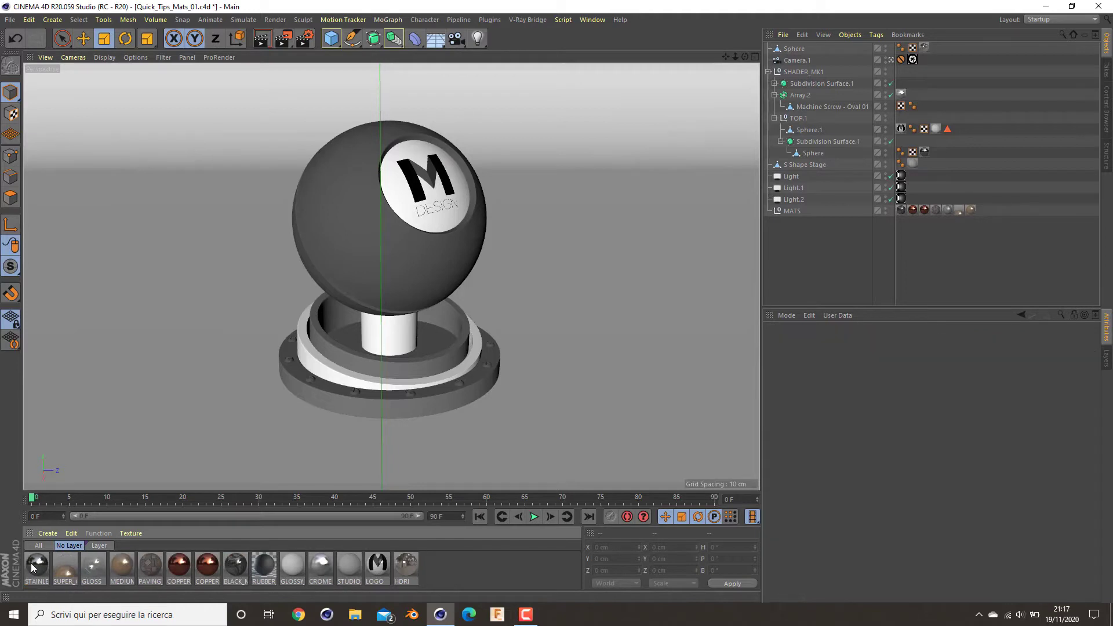
# Open STAINLESS_STEEL and disable its bump layer, leaving only the dark 10% diffuse
pyautogui.doubleClick(32, 567)
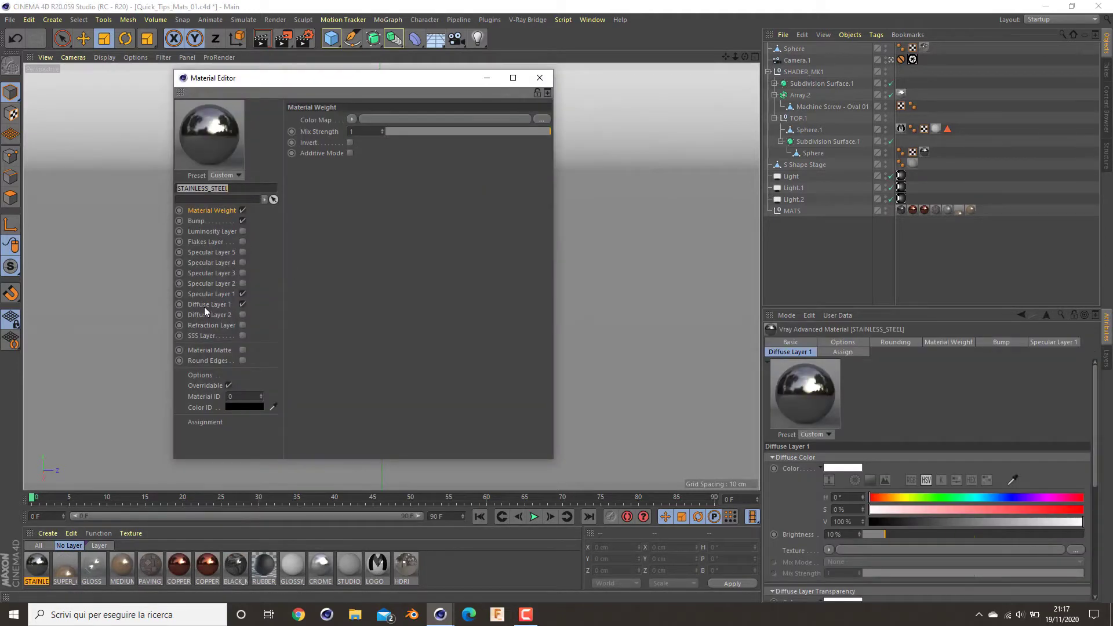
pyautogui.click(213, 306)
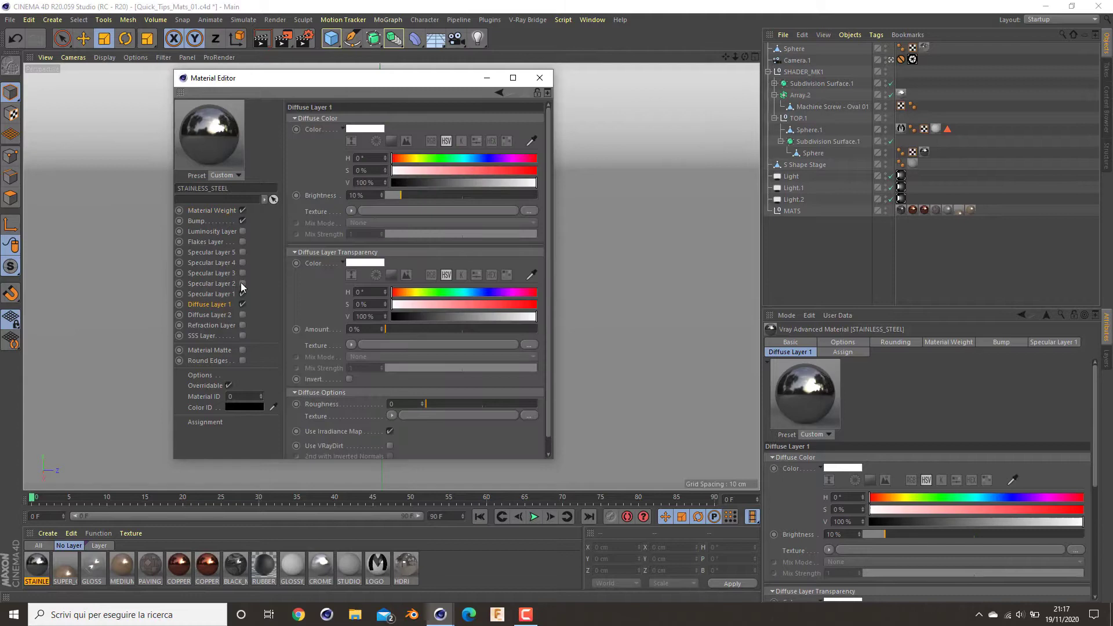
pyautogui.click(243, 219)
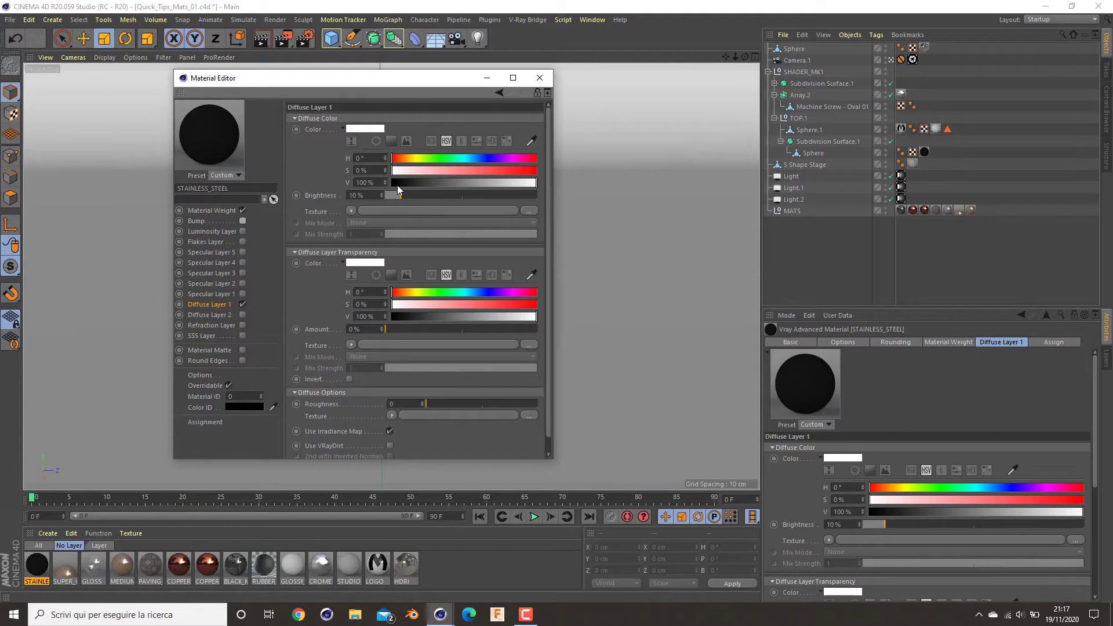
# Re-enable Specular Layer 1 with texture mix strength 0 and brightness 90%
pyautogui.click(243, 294)
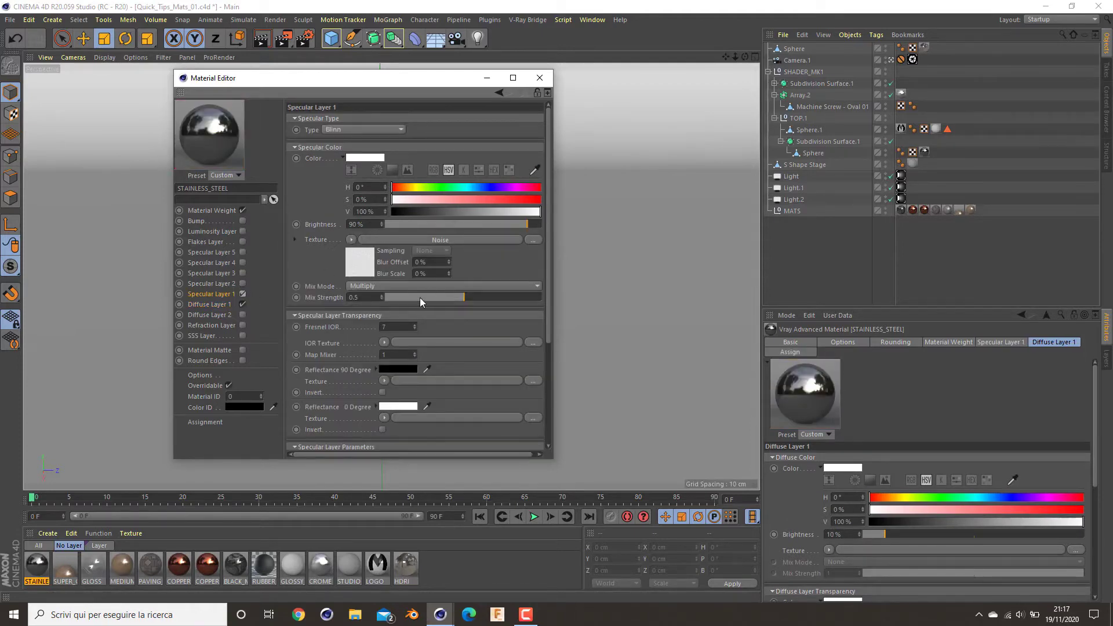
pyautogui.moveTo(420, 297); pyautogui.dragTo(325, 234)
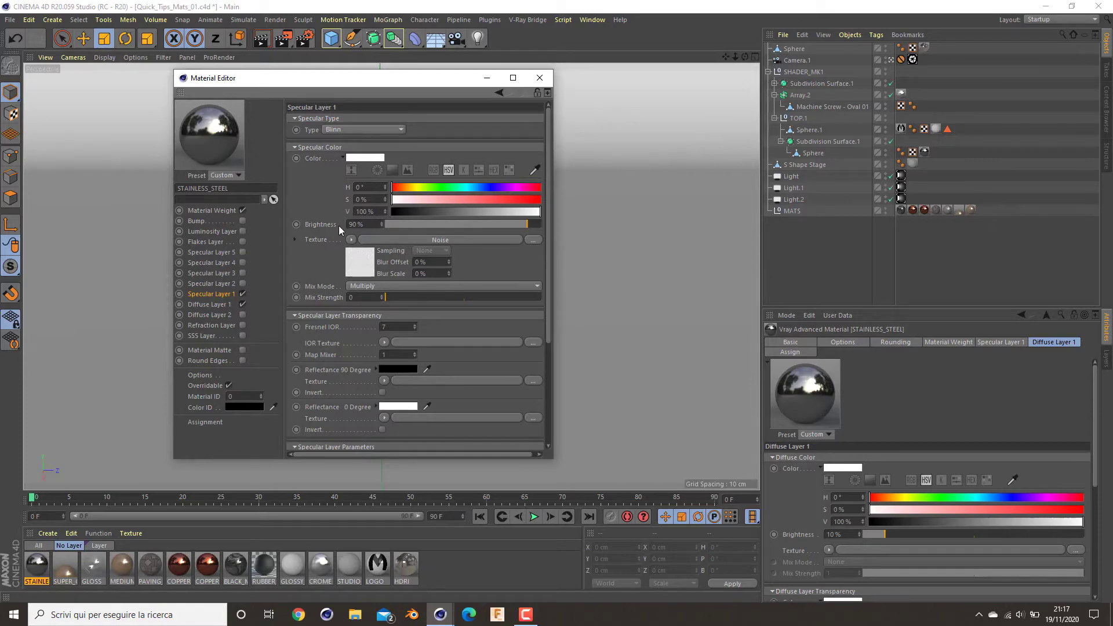
pyautogui.moveTo(528, 232); pyautogui.dragTo(565, 234)
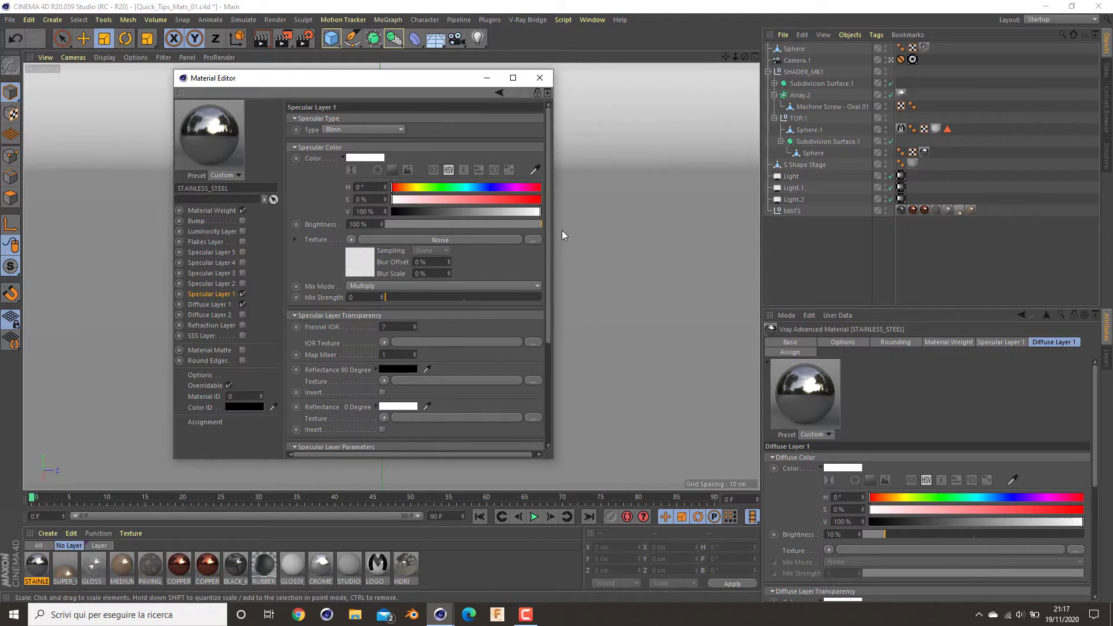
pyautogui.click(374, 225)
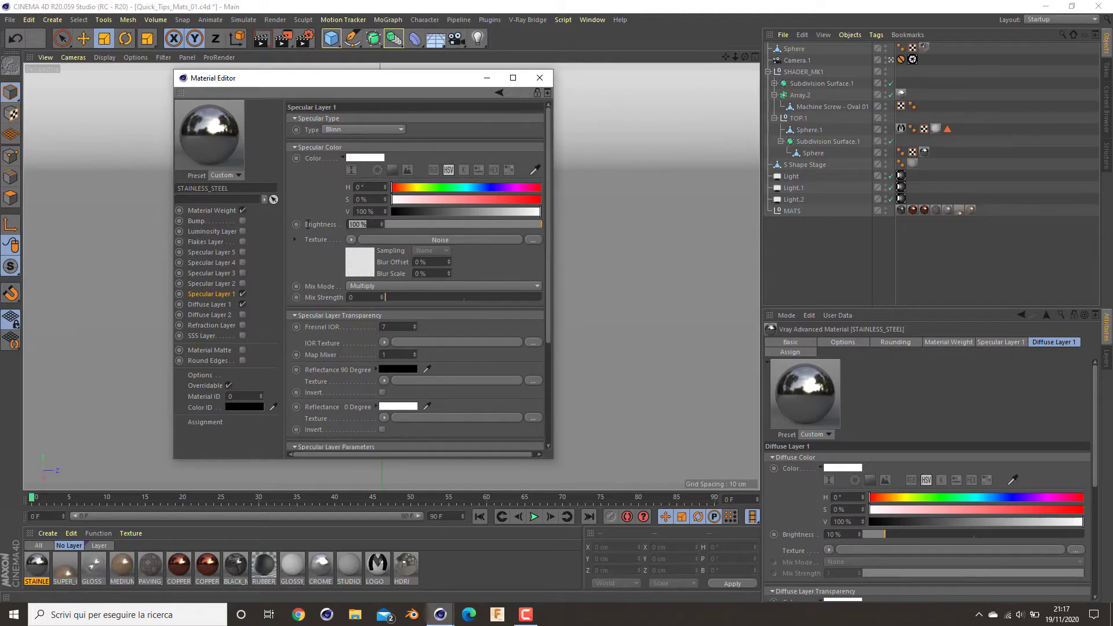
pyautogui.write('90')
pyautogui.press('Return')
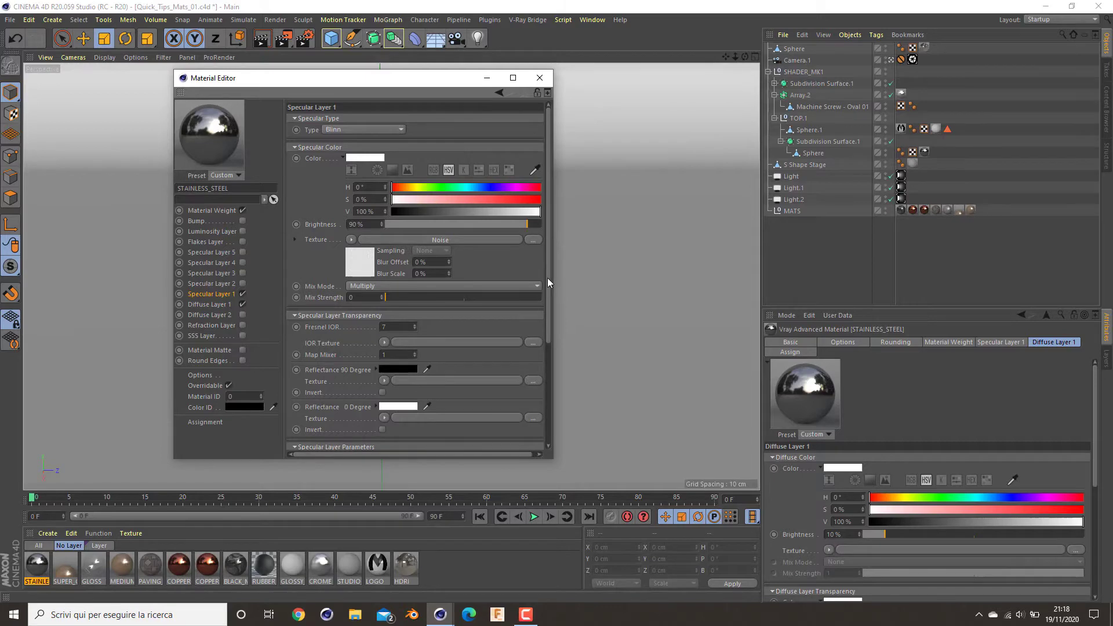
pyautogui.moveTo(548, 278); pyautogui.dragTo(555, 290)
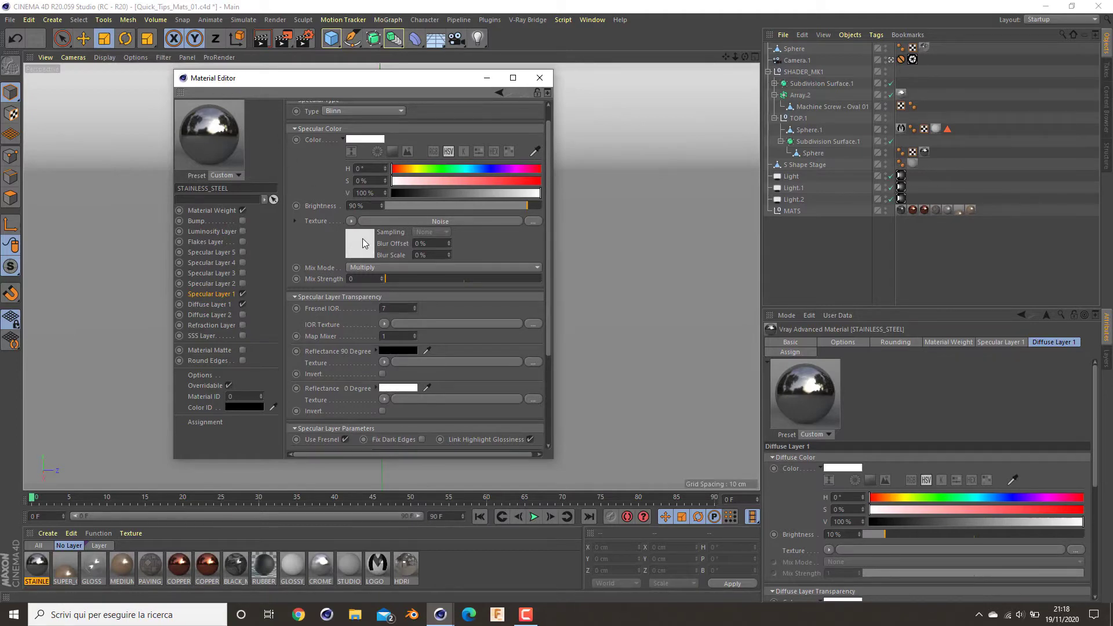
# Assign a Noise shader to the specular texture and review its settings, keeping the Hama noise type
pyautogui.click(353, 222)
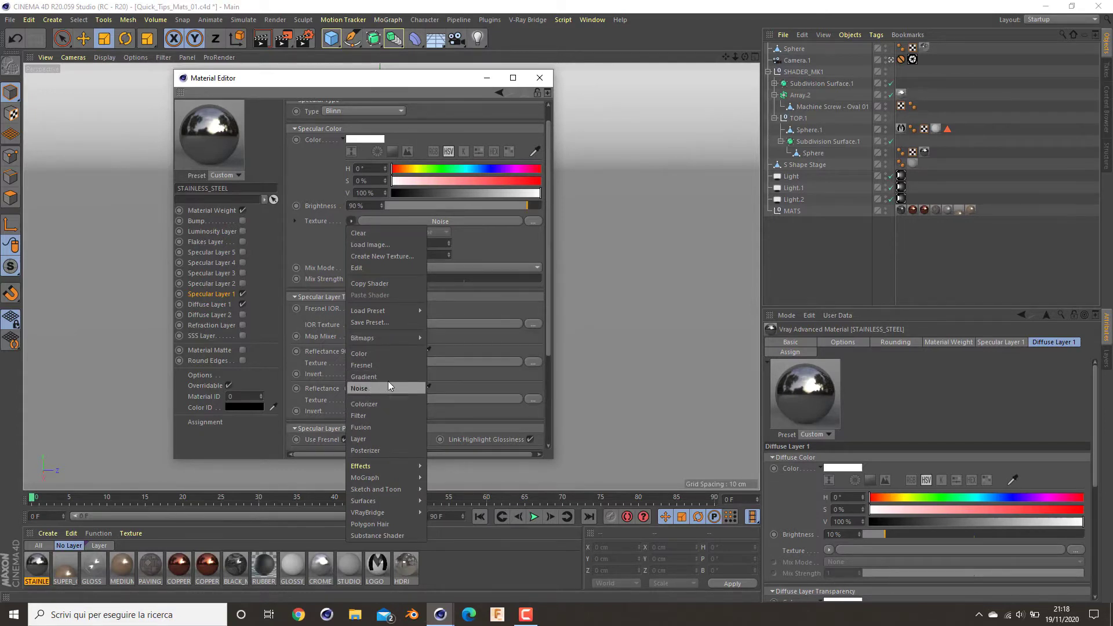
pyautogui.click(439, 220)
pyautogui.click(461, 221)
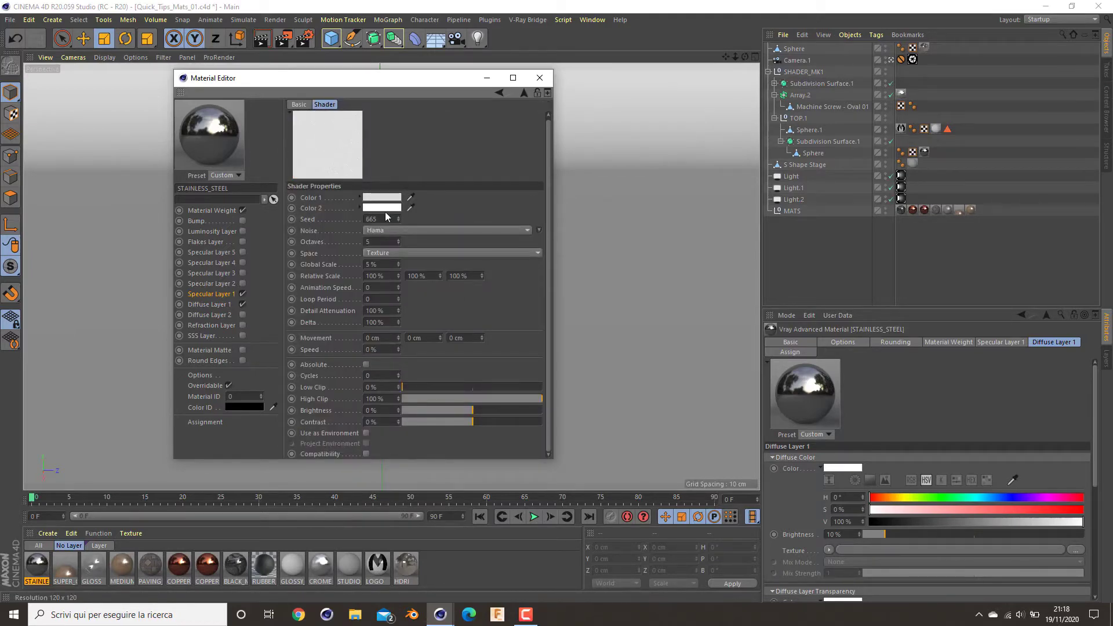
pyautogui.click(381, 230)
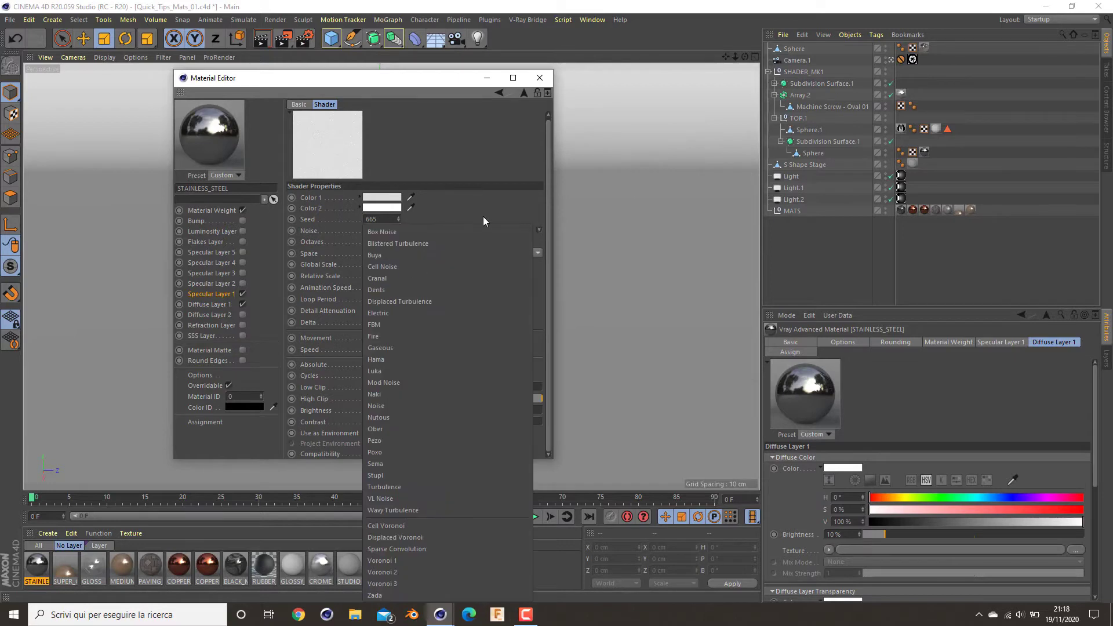
pyautogui.click(483, 220)
pyautogui.click(410, 228)
pyautogui.click(467, 196)
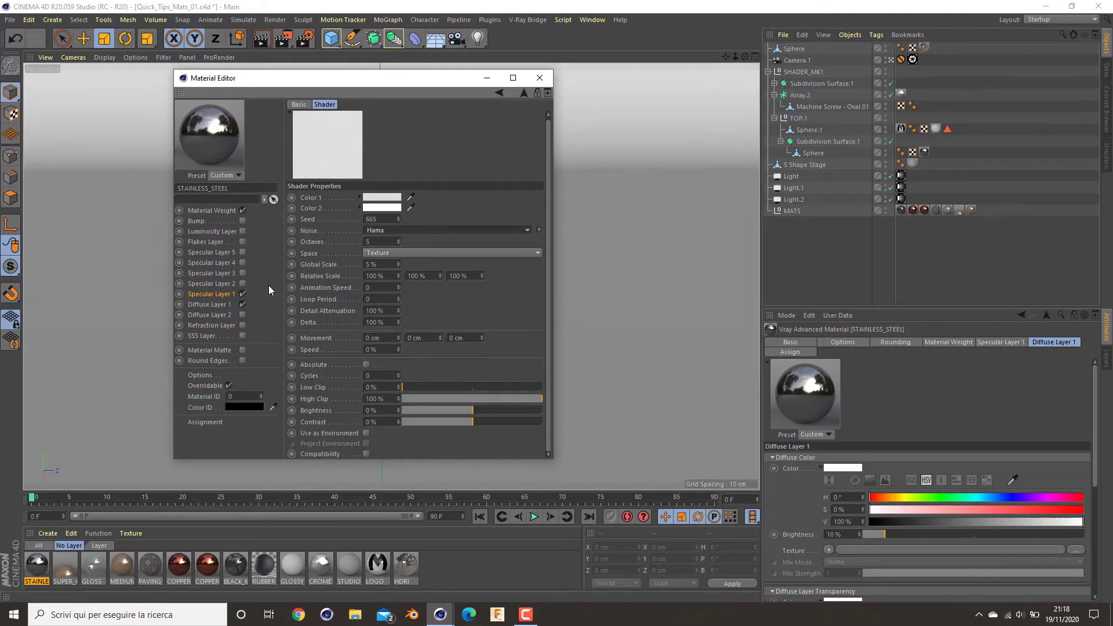
# Return to Specular Layer 1 and set the Noise texture mix strength to 0.5
pyautogui.click(218, 294)
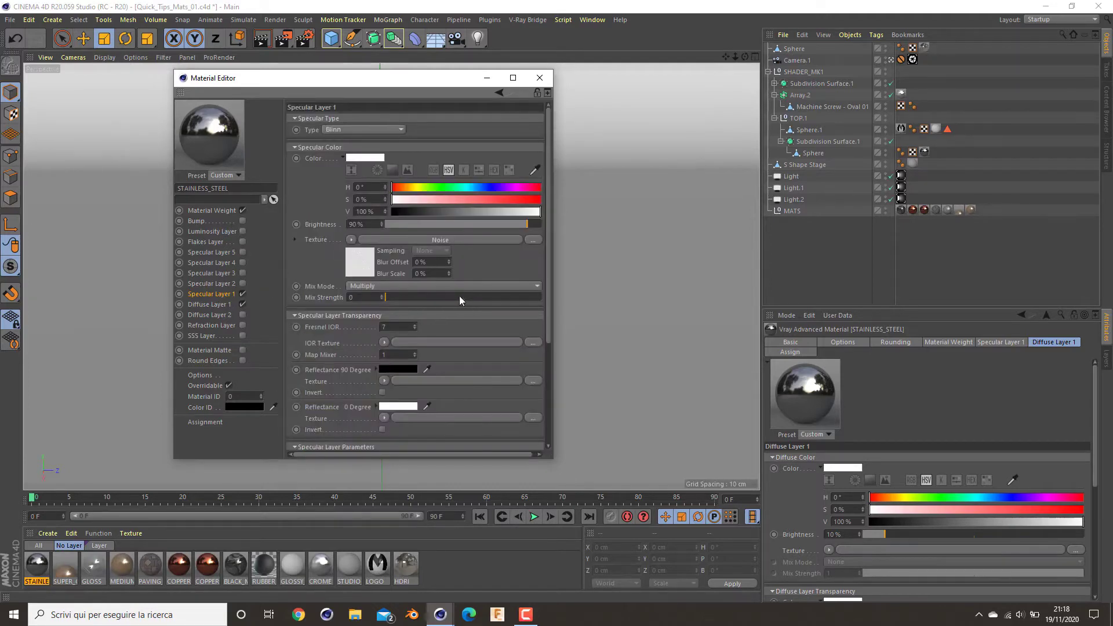
pyautogui.moveTo(459, 295); pyautogui.dragTo(463, 296)
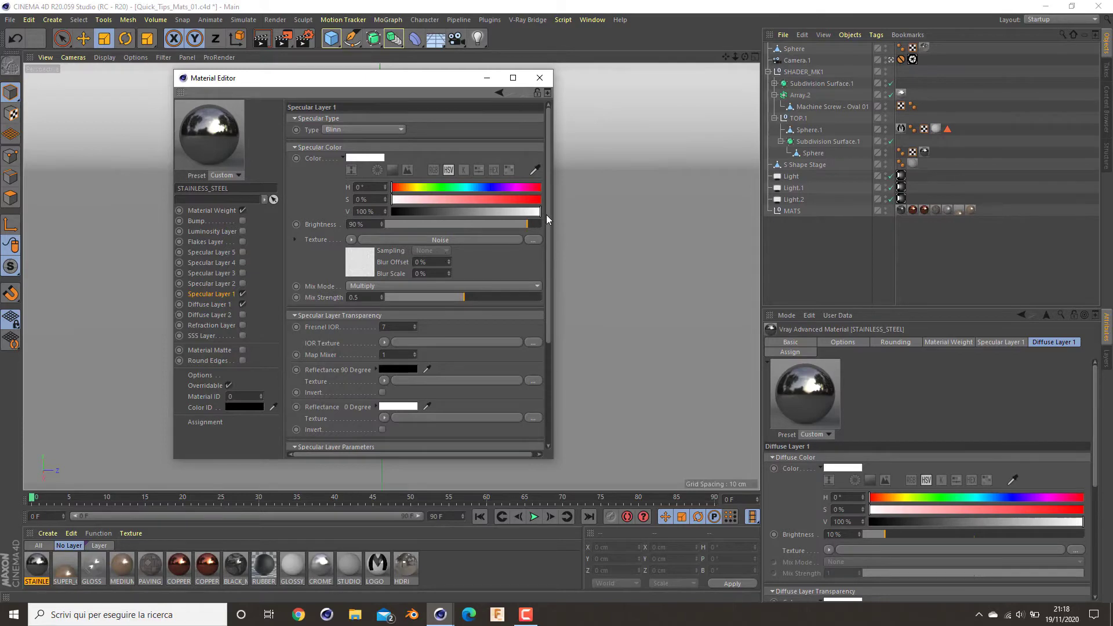
pyautogui.moveTo(547, 214); pyautogui.dragTo(448, 381)
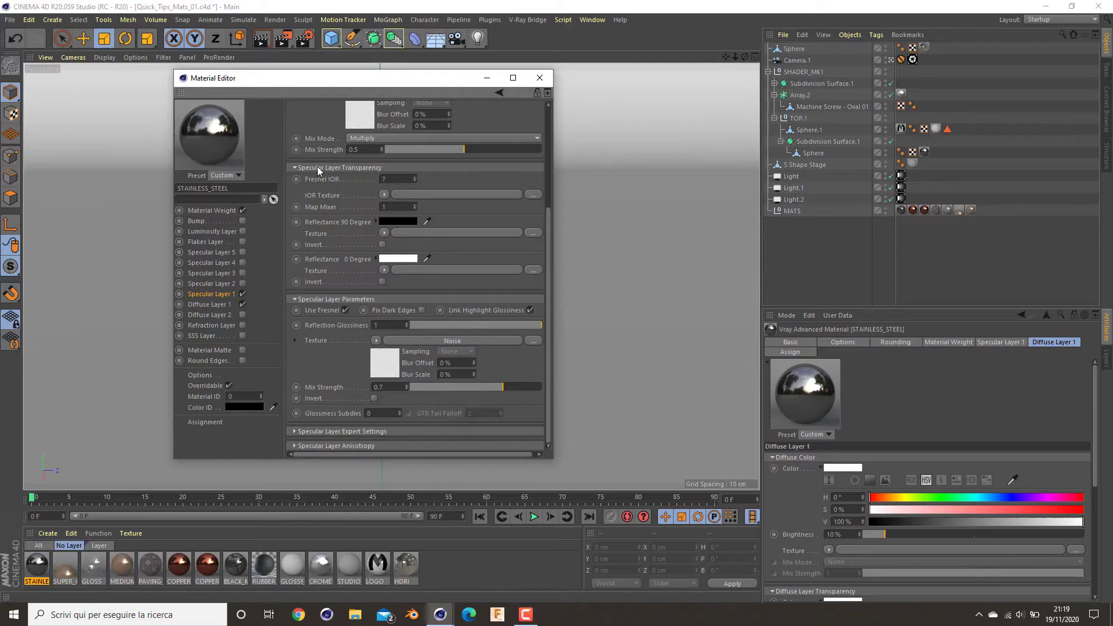
# Render the M-Design ball to the Picture Viewer, then reopen STAINLESS_STEEL
pyautogui.click(283, 41)
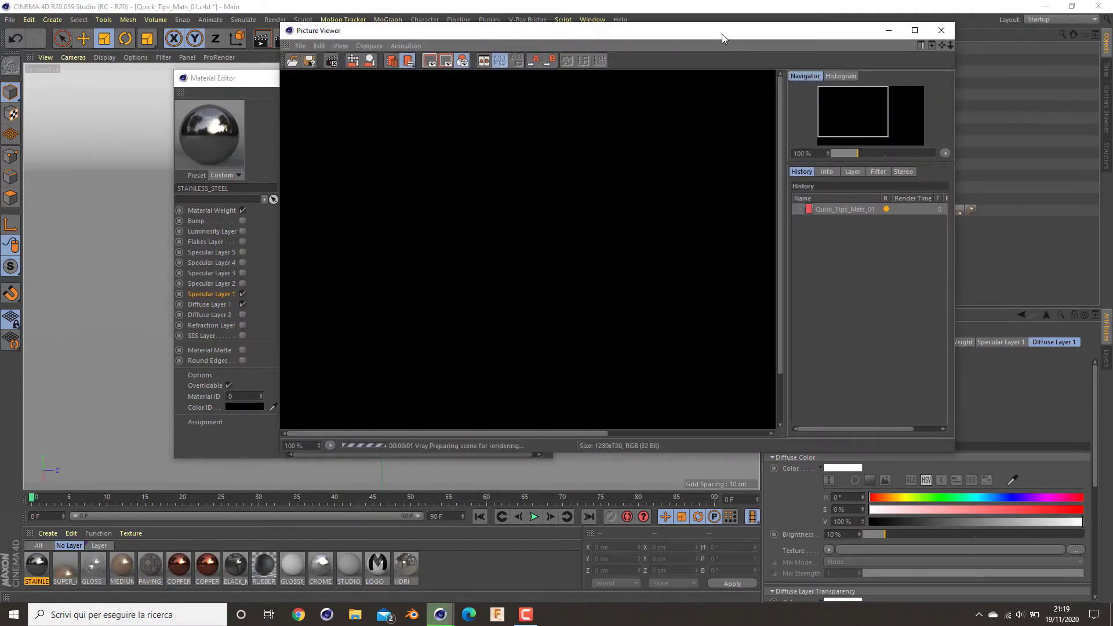
pyautogui.moveTo(721, 34); pyautogui.dragTo(539, 49)
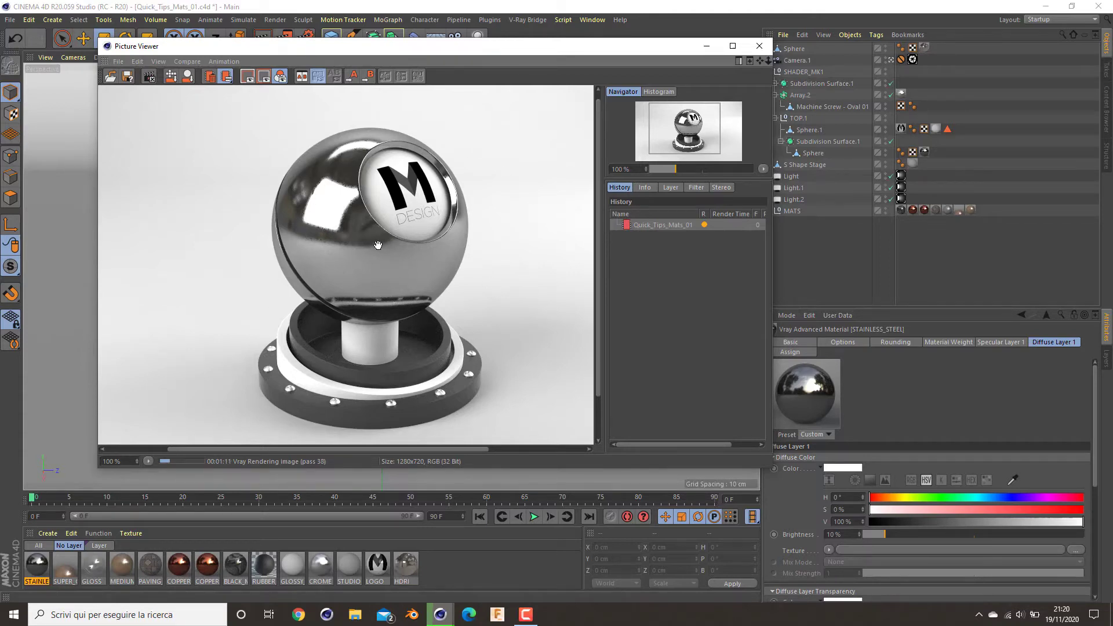
pyautogui.doubleClick(38, 566)
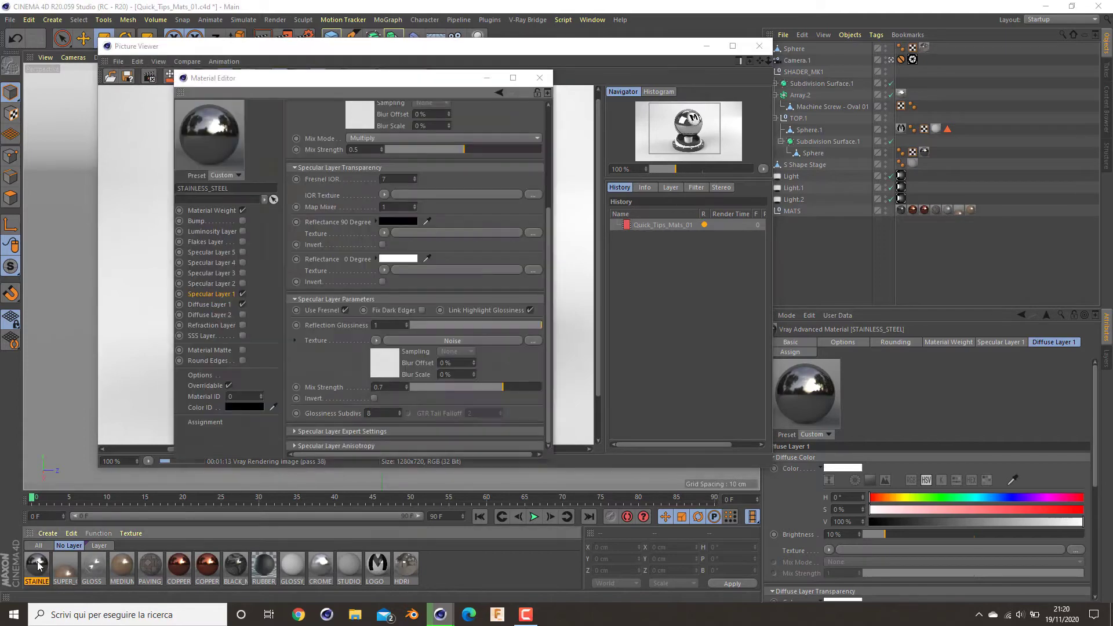
# Copy the reflection Noise texture and paste it into the Bump channel
pyautogui.scroll(5, 322, 151)
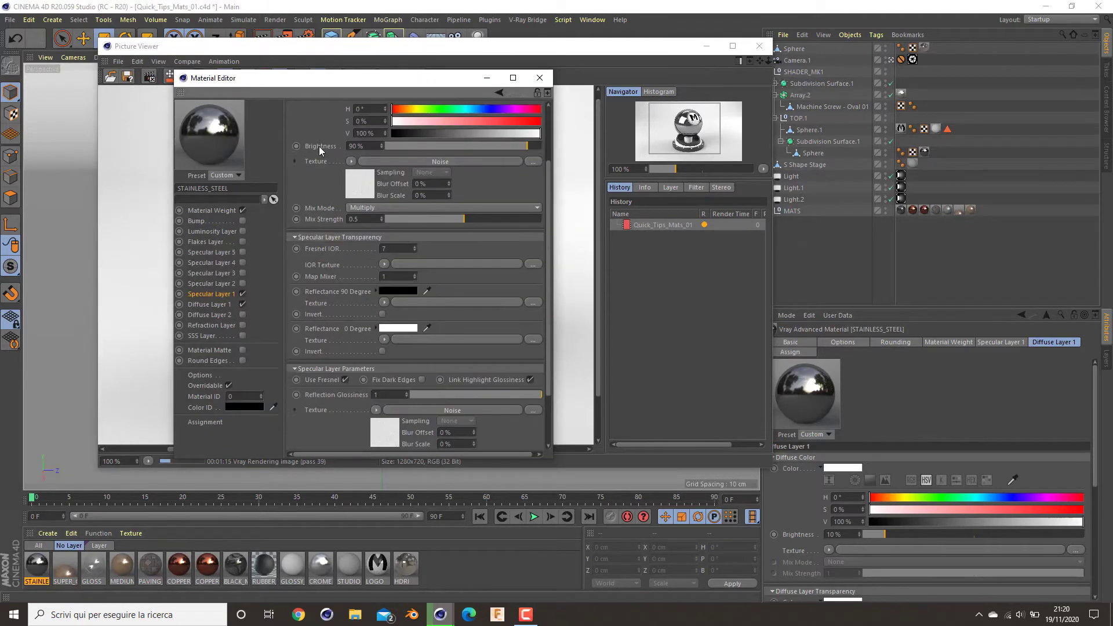
pyautogui.rightClick(322, 243)
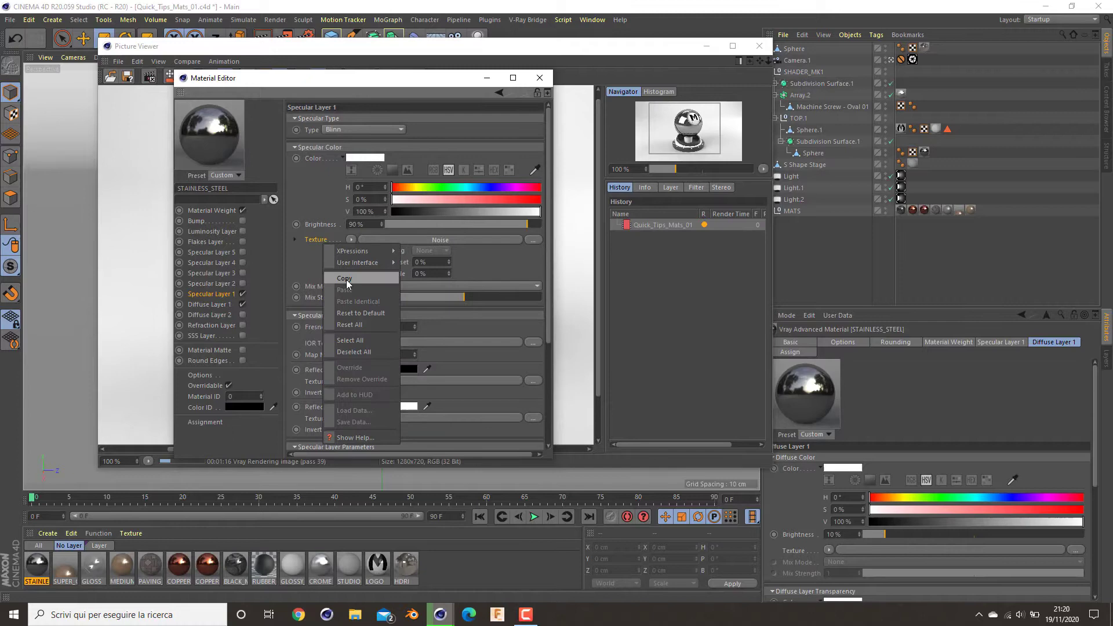
pyautogui.click(266, 251)
pyautogui.click(203, 222)
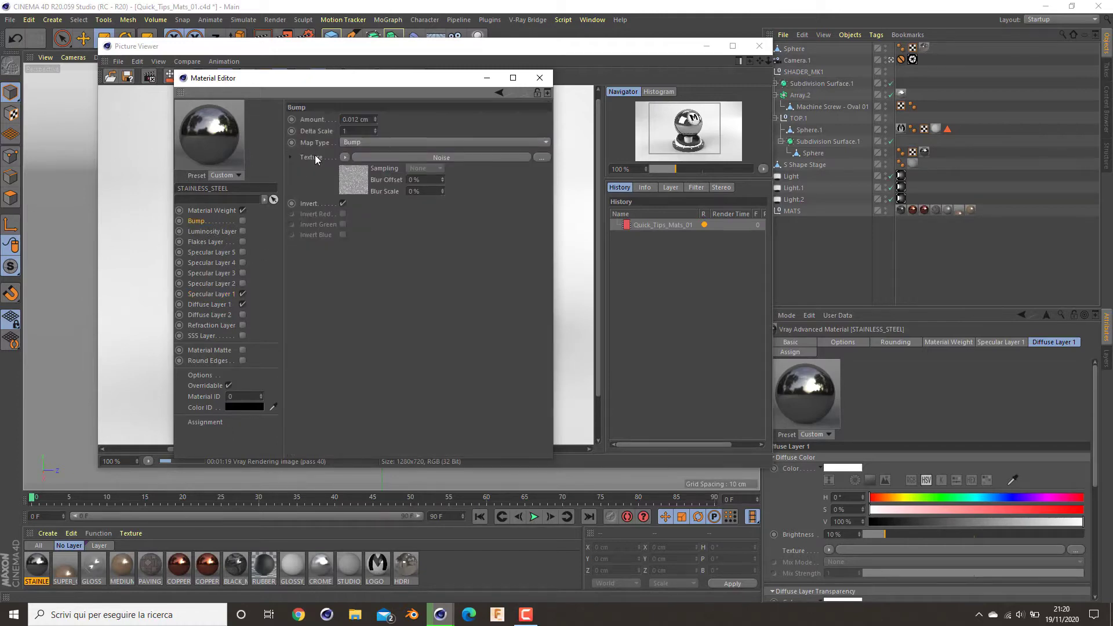
pyautogui.click(349, 182)
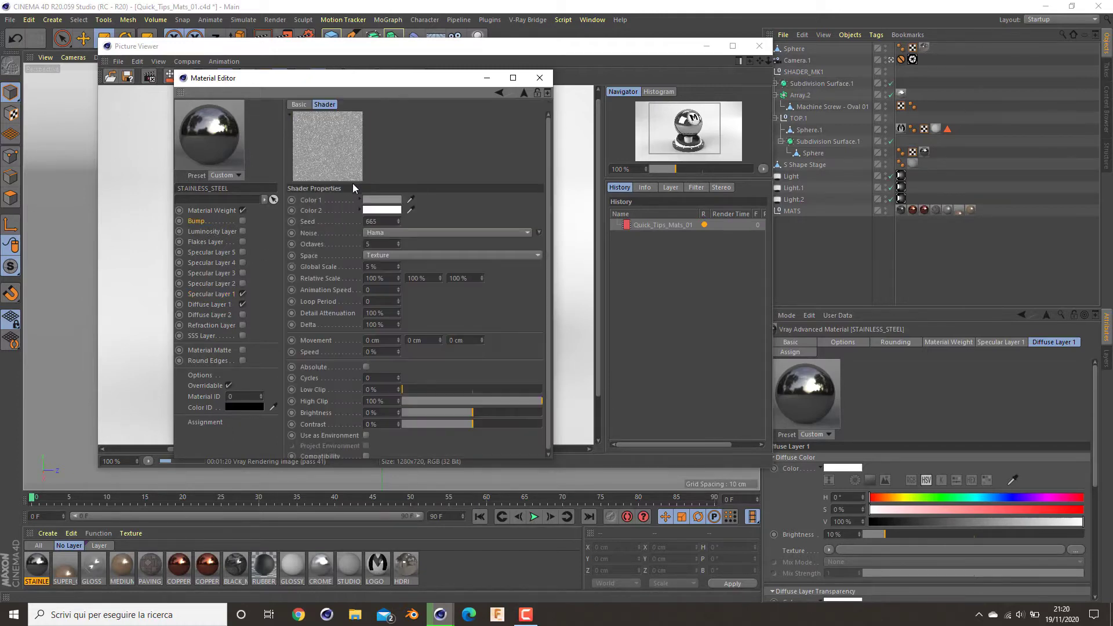
# Make the bump Noise's first colour grey and invert the bump
pyautogui.click(380, 211)
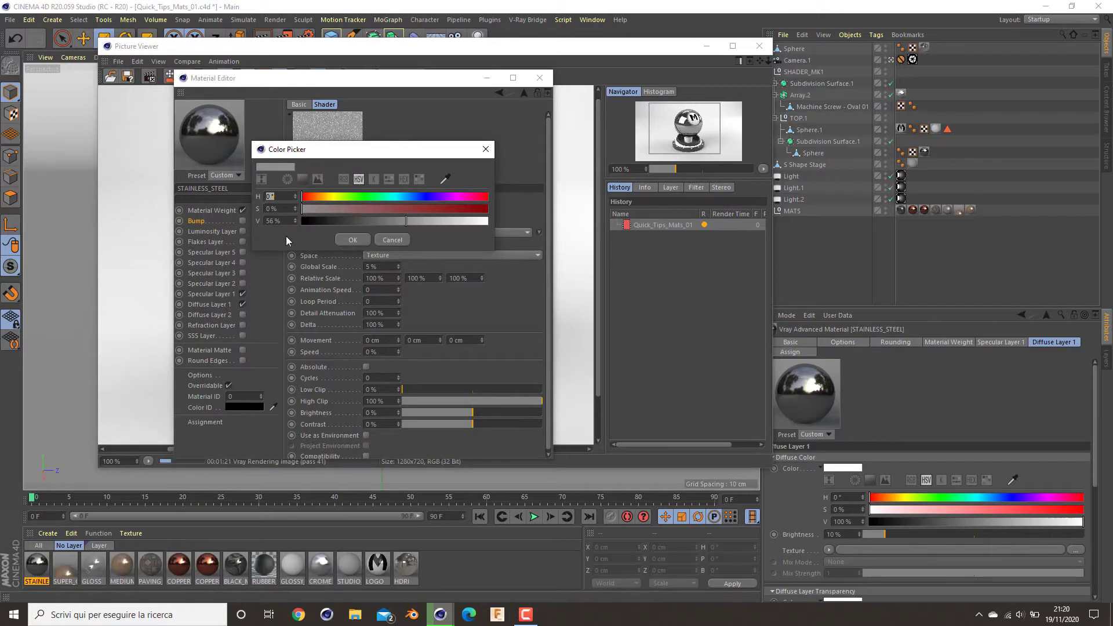
pyautogui.click(353, 239)
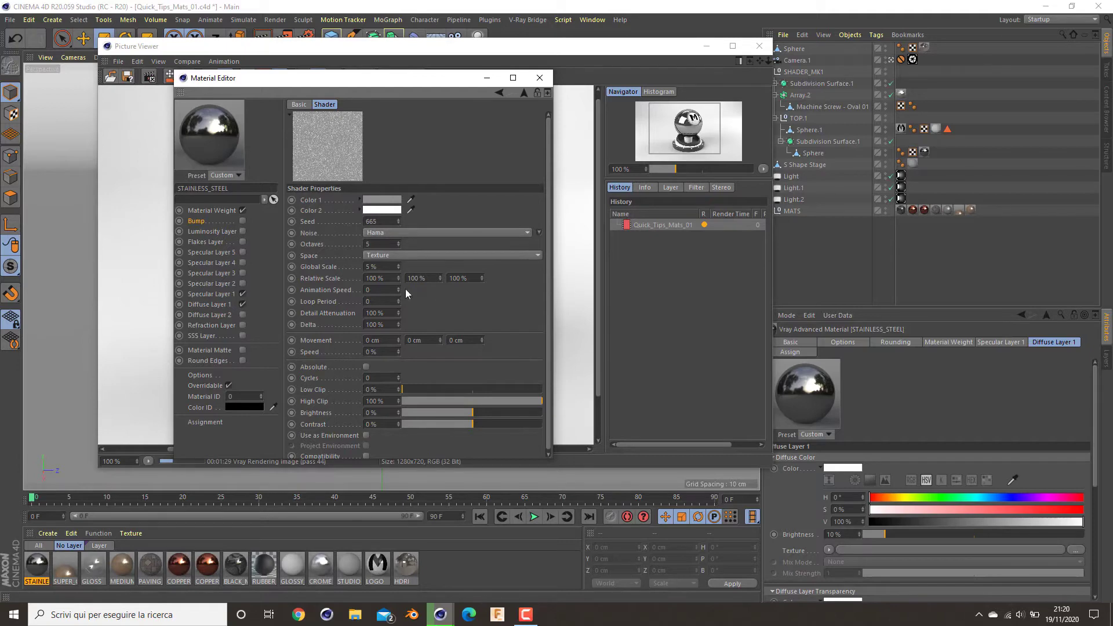
pyautogui.click(197, 221)
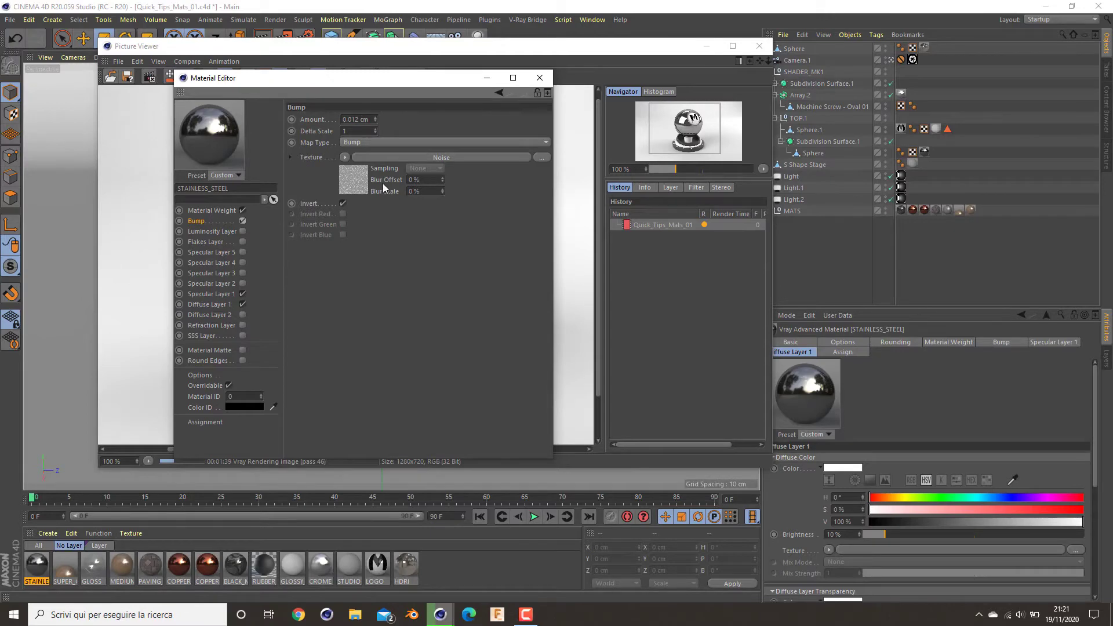
pyautogui.click(356, 179)
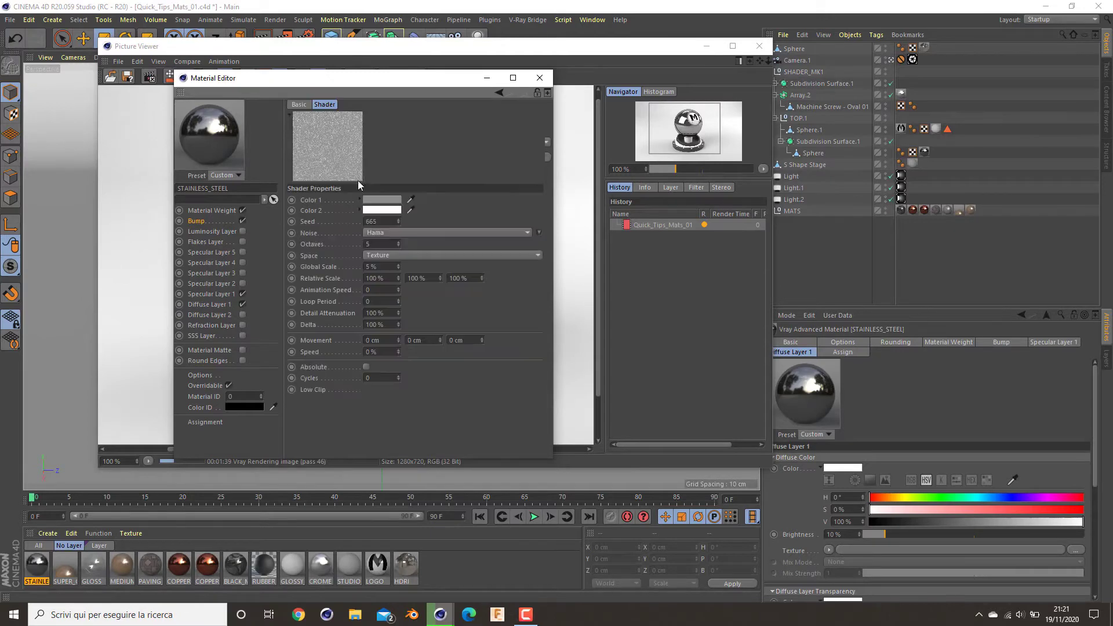
pyautogui.click(213, 223)
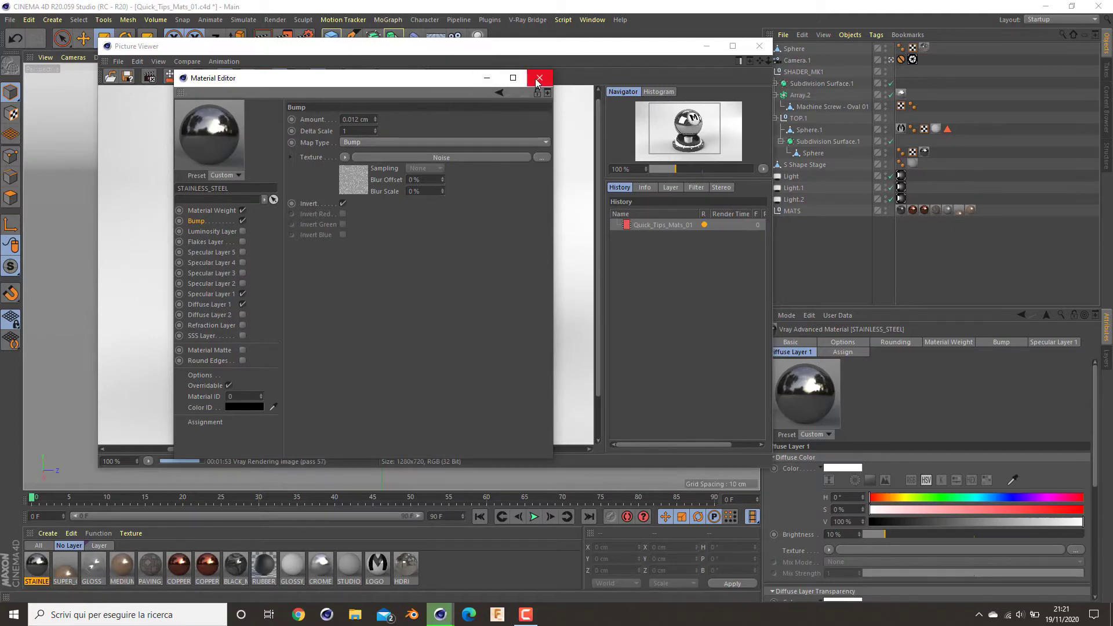
# Close the Material Editor and re-render the ball, stopping the previous render
pyautogui.click(539, 80)
pyautogui.moveTo(308, 47); pyautogui.dragTo(299, 85)
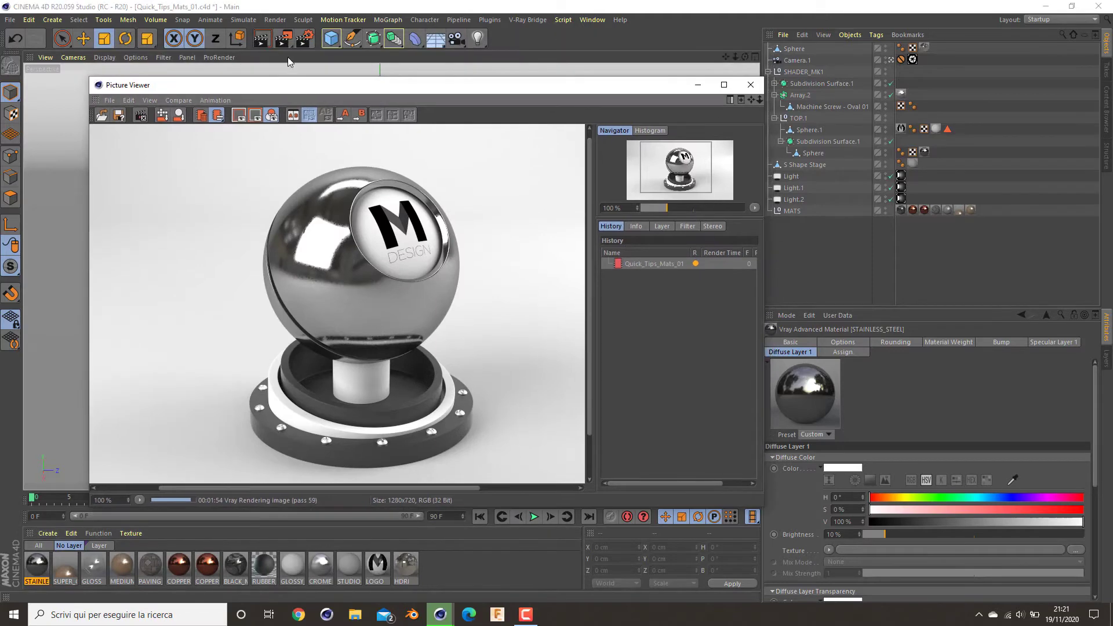
pyautogui.click(284, 41)
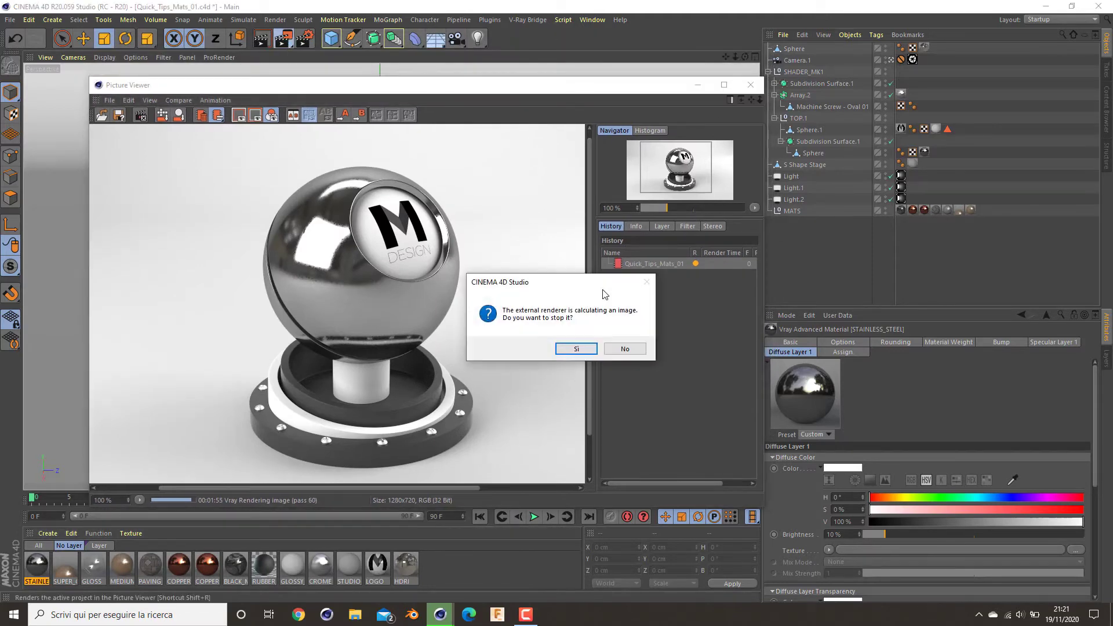
pyautogui.click(579, 352)
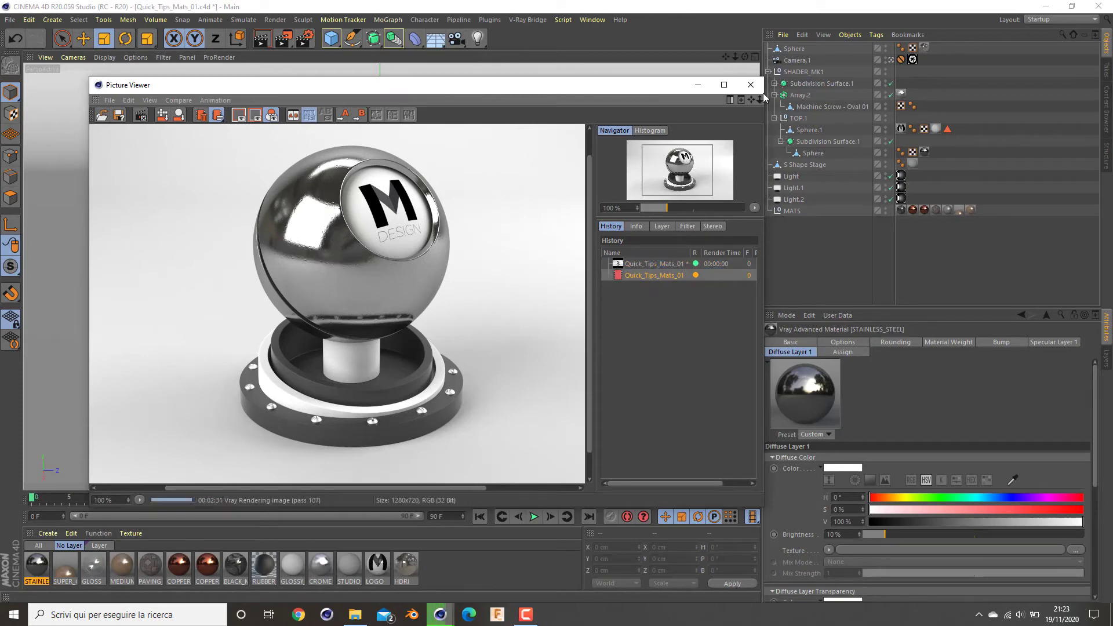
# Stop the render, then enable Specular Layer 2 with the scratches_smudge_specs_white texture
pyautogui.click(761, 87)
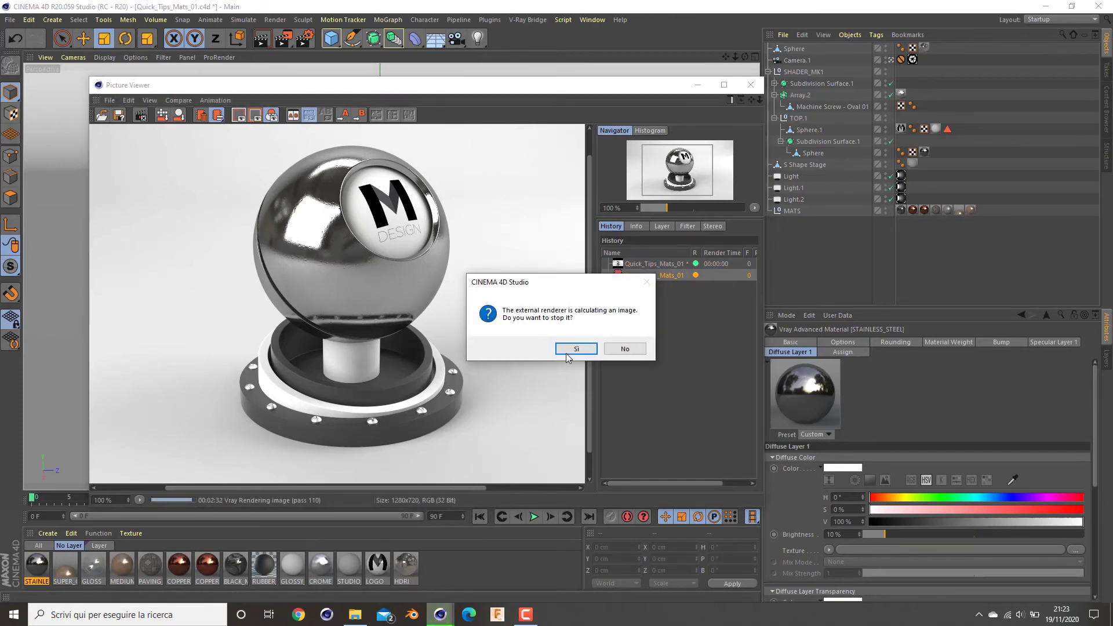
pyautogui.click(572, 348)
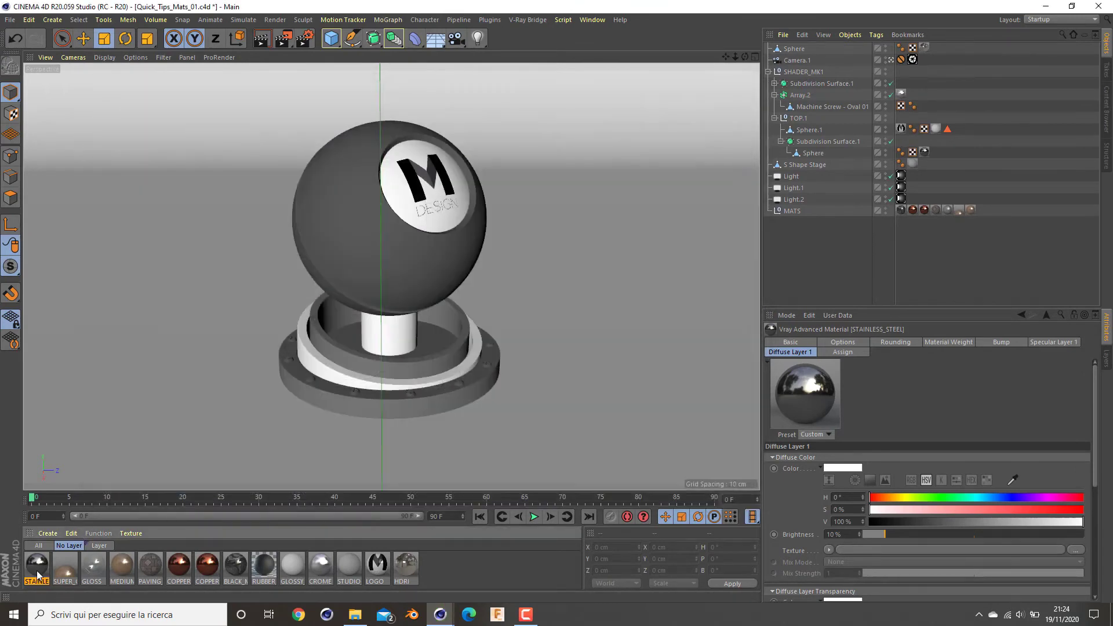
pyautogui.doubleClick(37, 565)
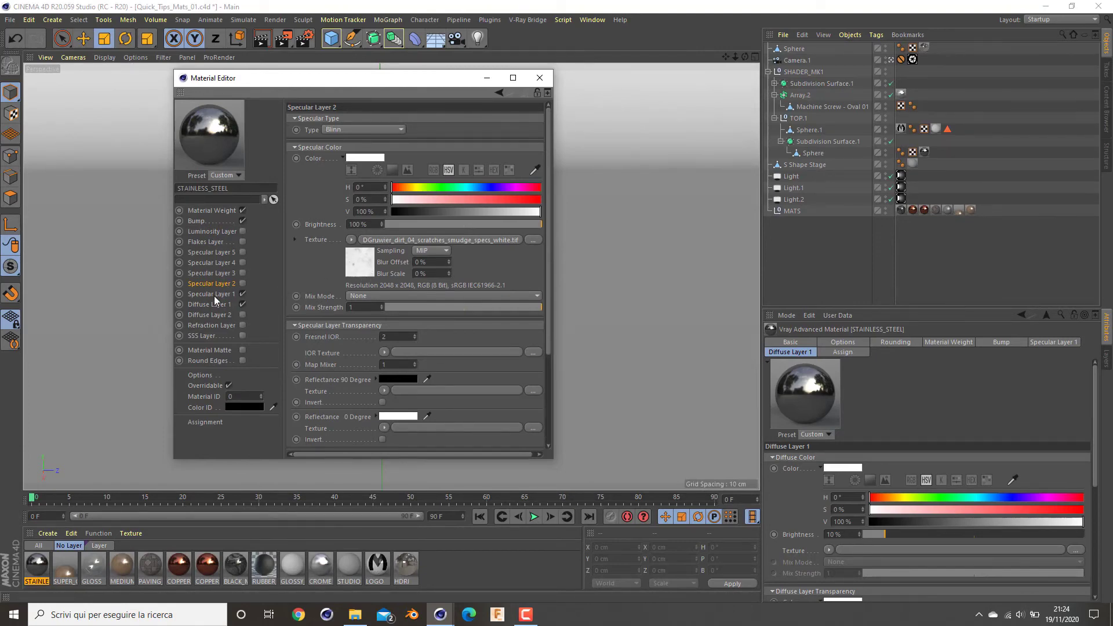
pyautogui.click(242, 283)
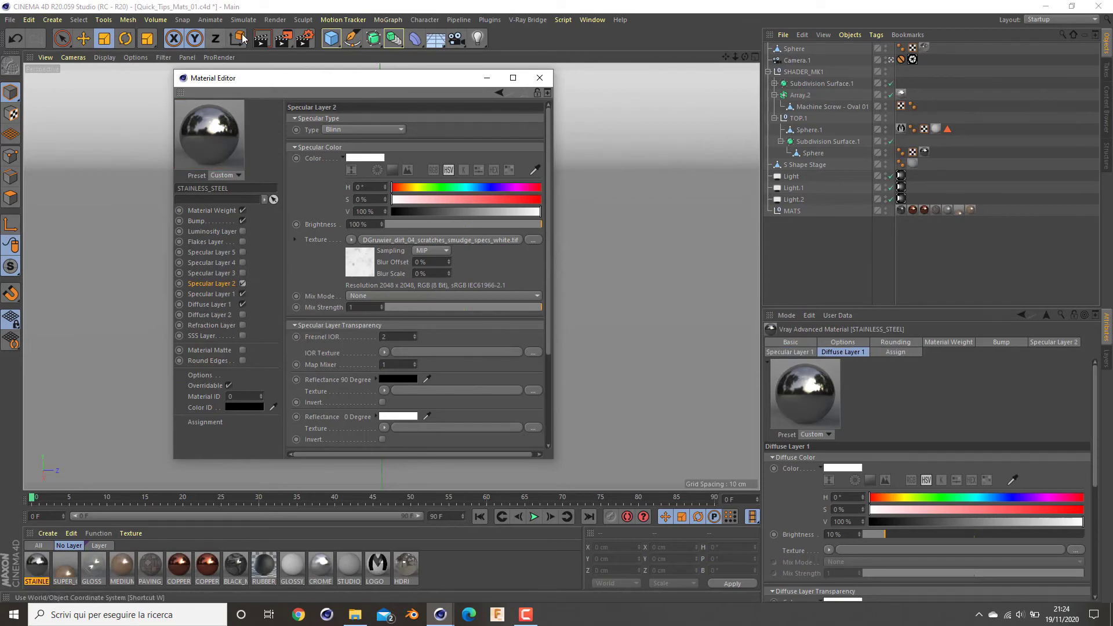
pyautogui.moveTo(293, 36); pyautogui.dragTo(322, 54)
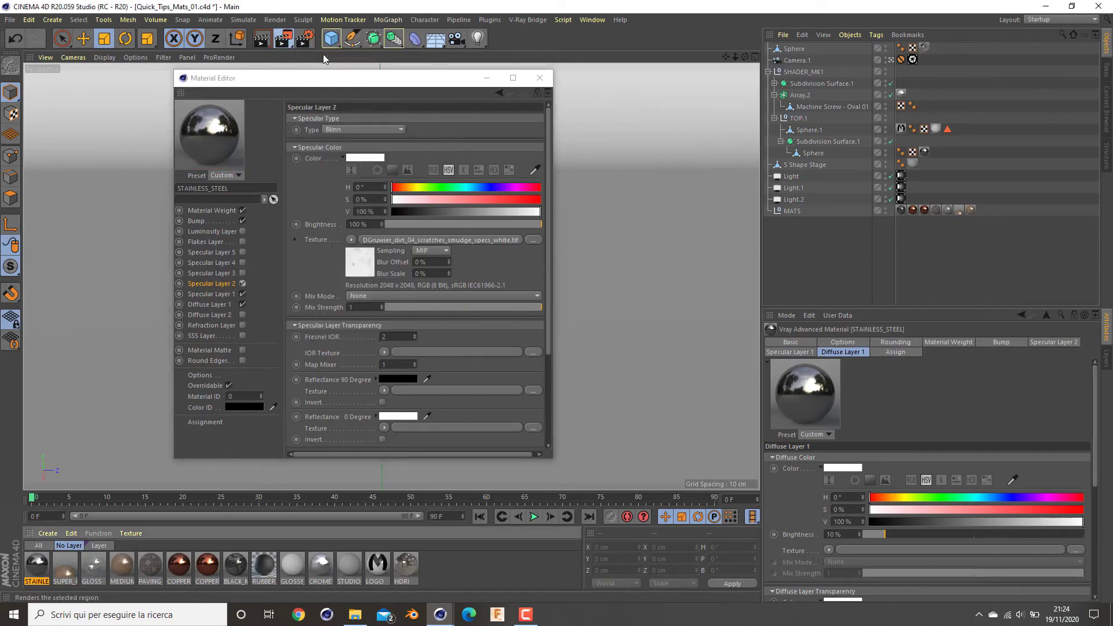
# Render the ball again with the scratched specular layer and reposition the Picture Viewer
pyautogui.click(283, 39)
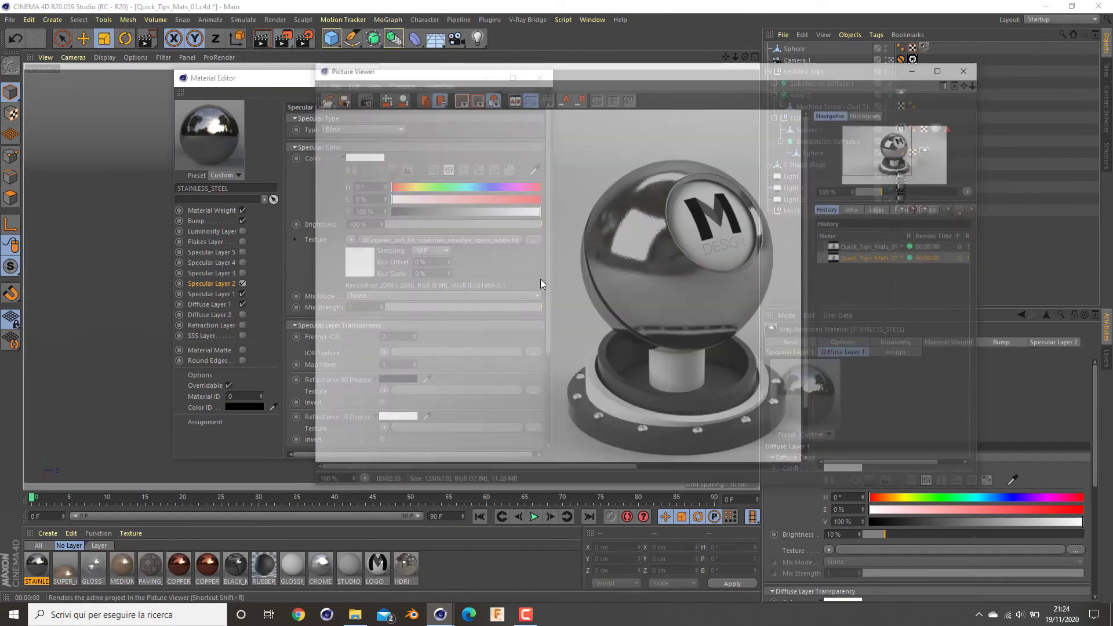
pyautogui.moveTo(677, 71); pyautogui.dragTo(484, 60)
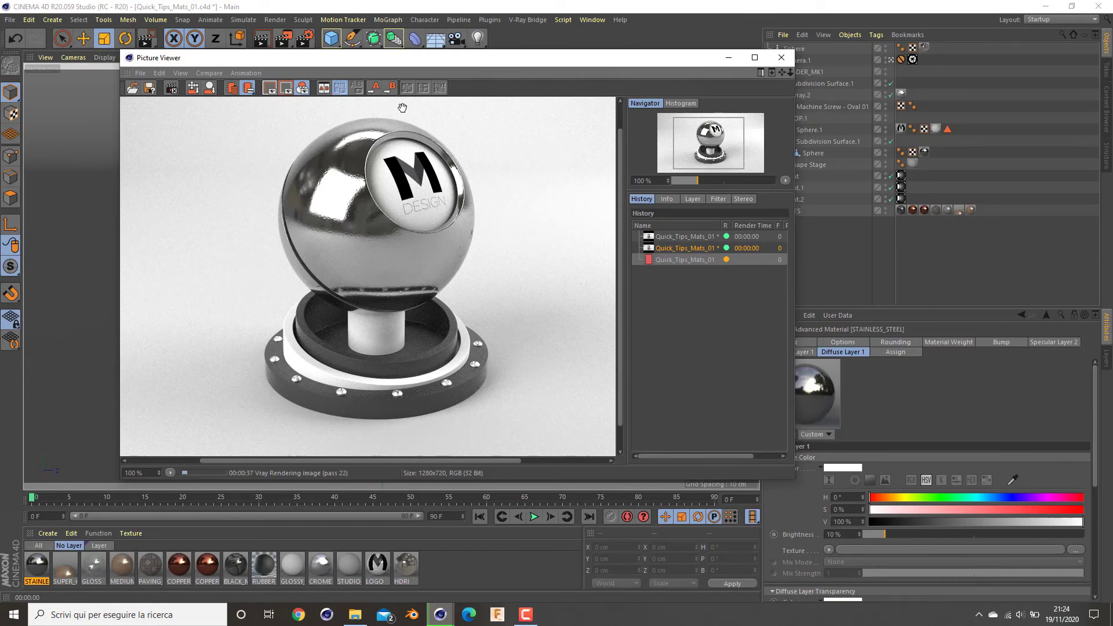
pyautogui.press('Up')
pyautogui.press('Down')
pyautogui.press('Up')
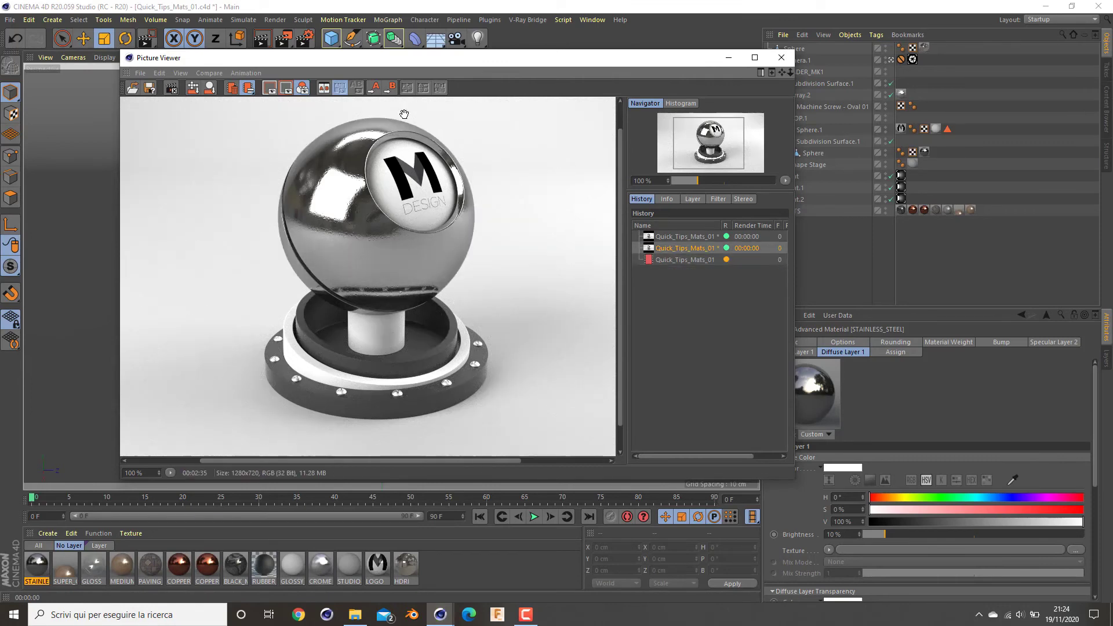
pyautogui.press('Down')
pyautogui.press('Up')
pyautogui.press('Down')
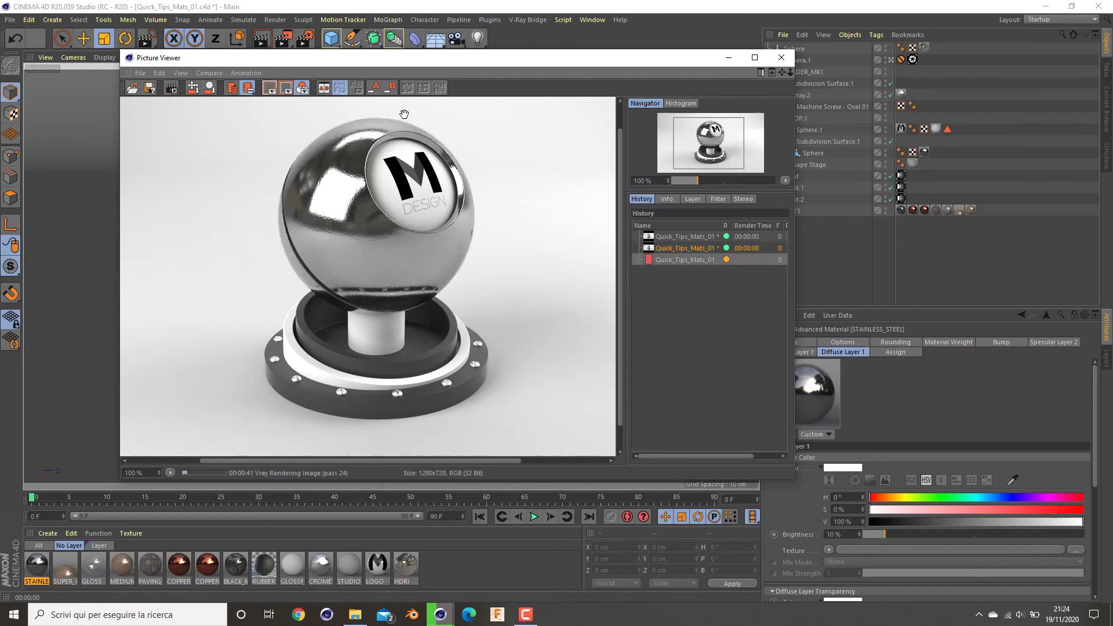
pyautogui.press('Up')
pyautogui.press('Down')
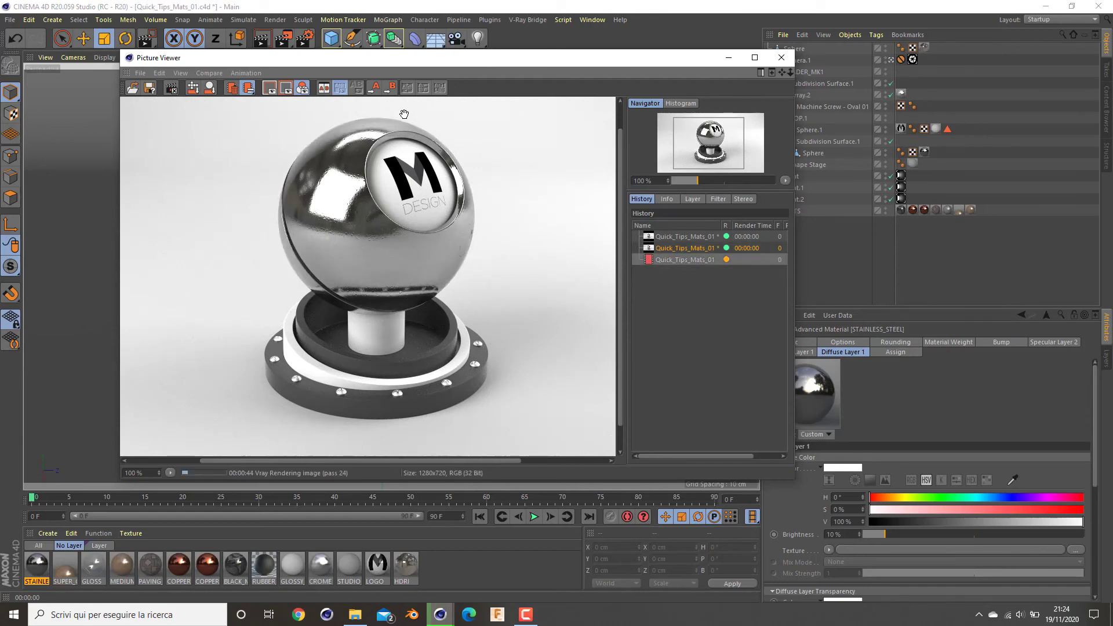